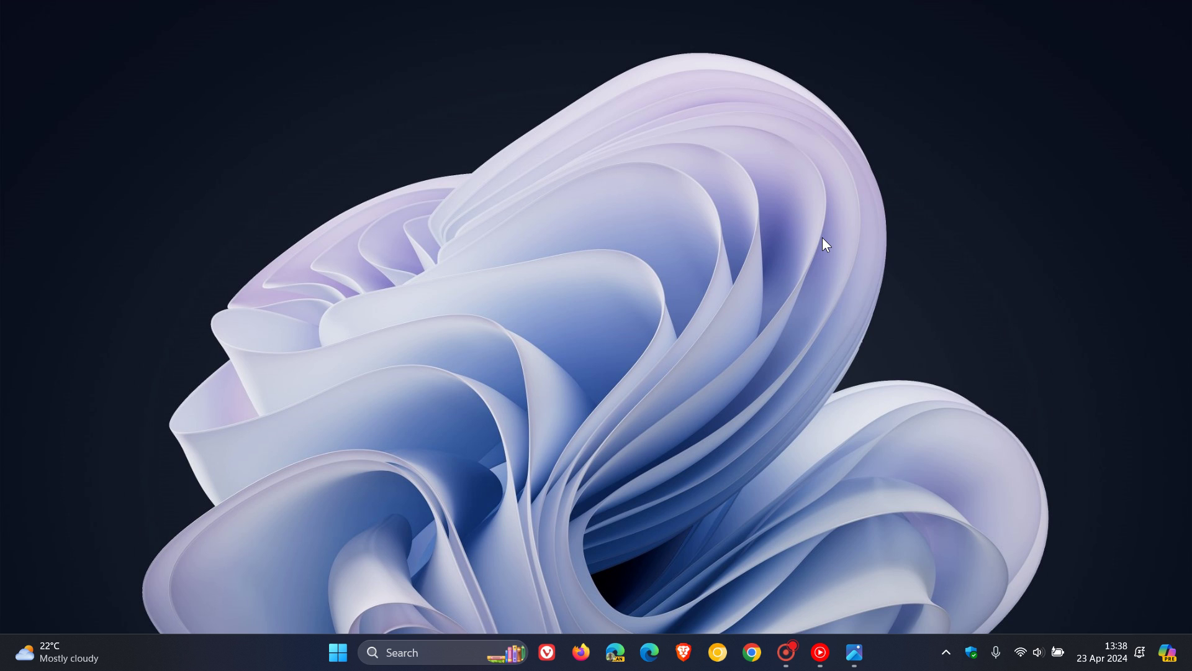
Open and close the Copilot side pane, then open and dismiss the Start menu.
left_click(1167, 652)
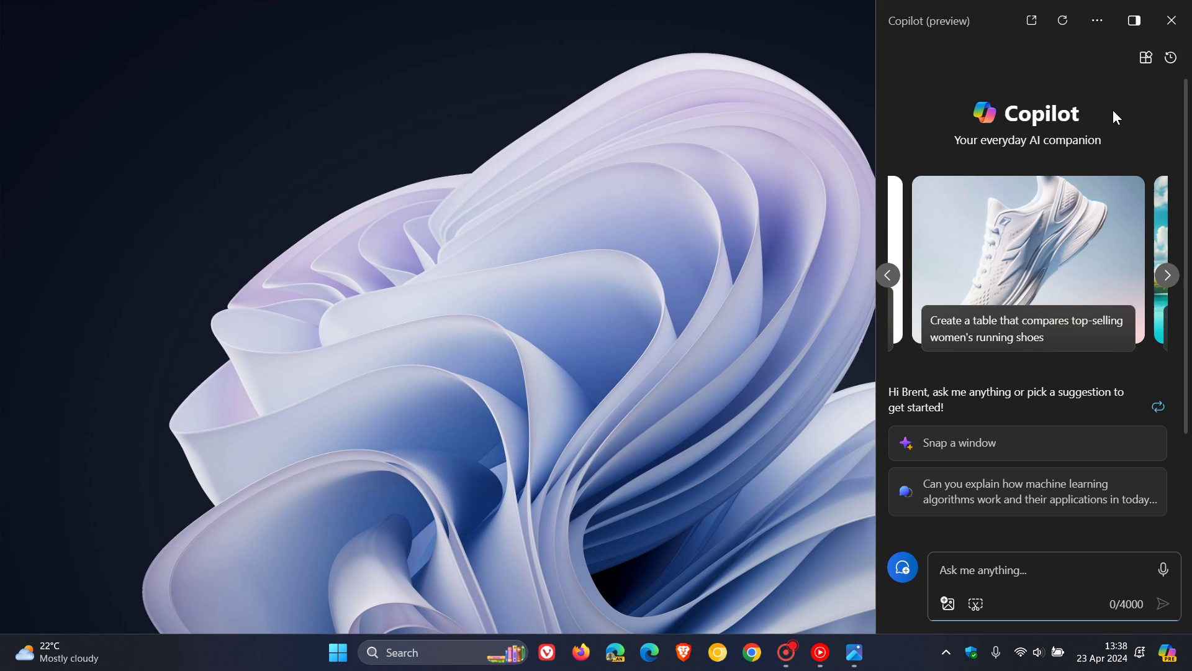
left_click(1172, 20)
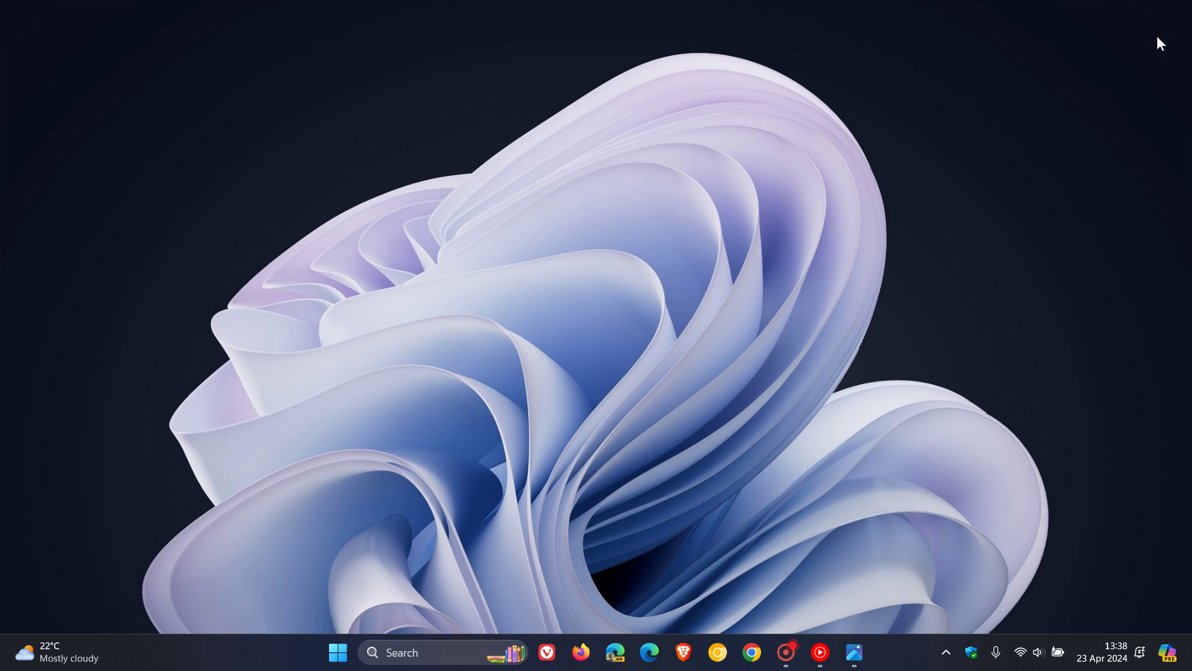
left_click(338, 652)
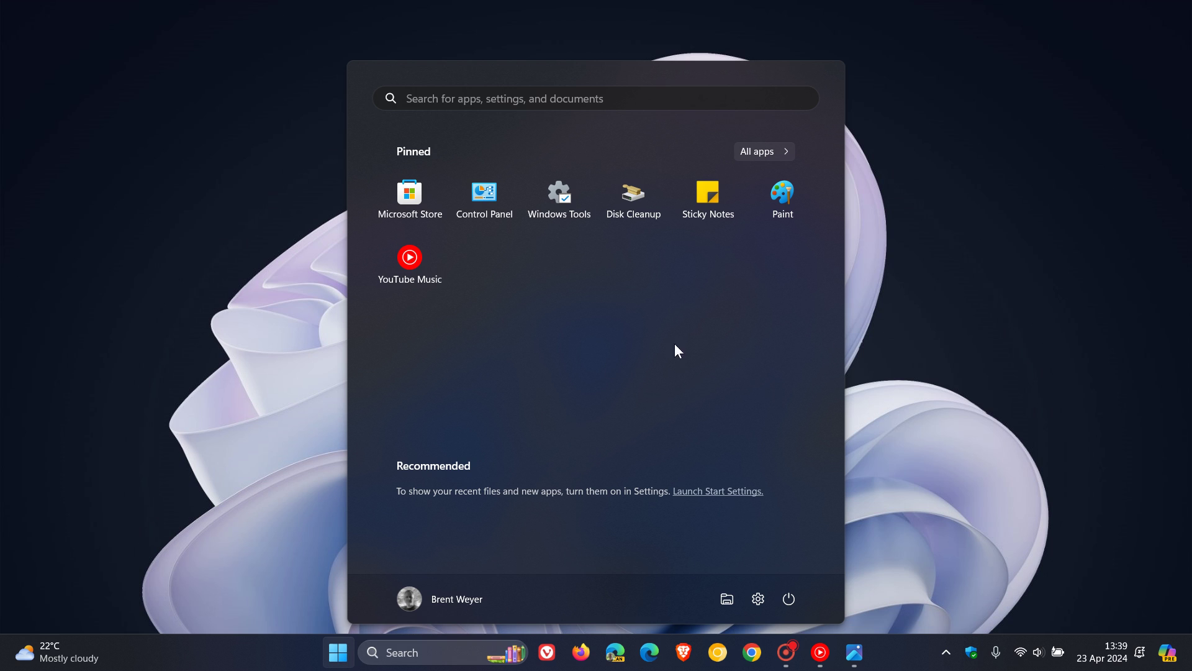
left_click(991, 319)
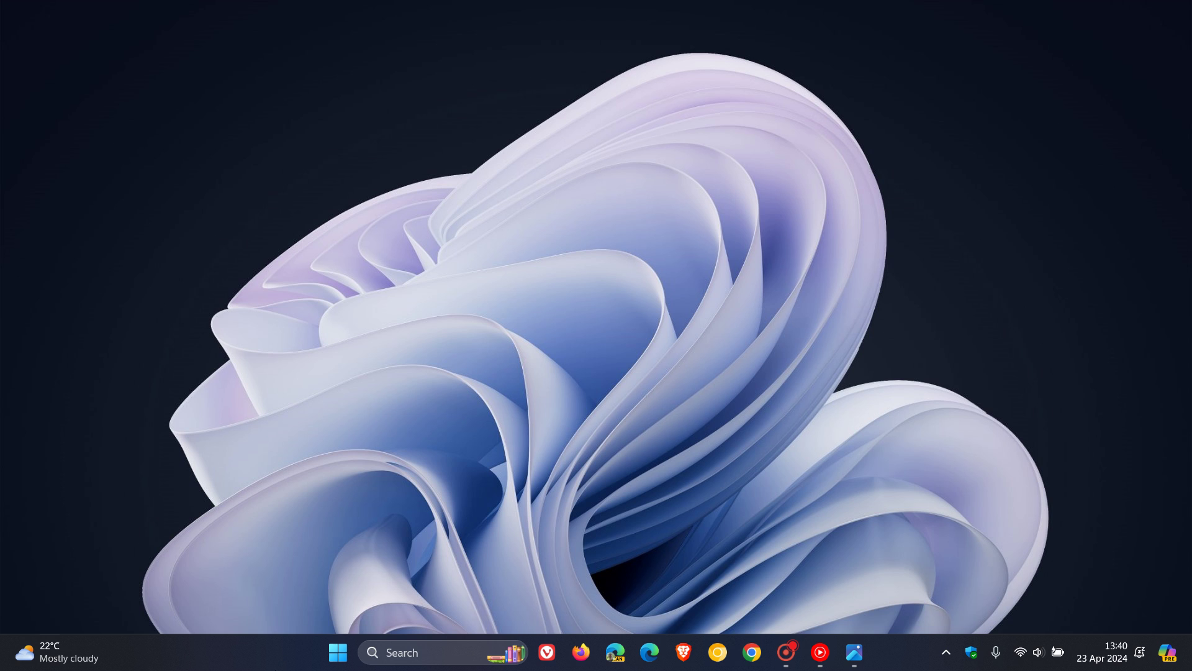
Launch Task Manager from the taskbar menu, close it, then restore the Photos window.
right_click(279, 662)
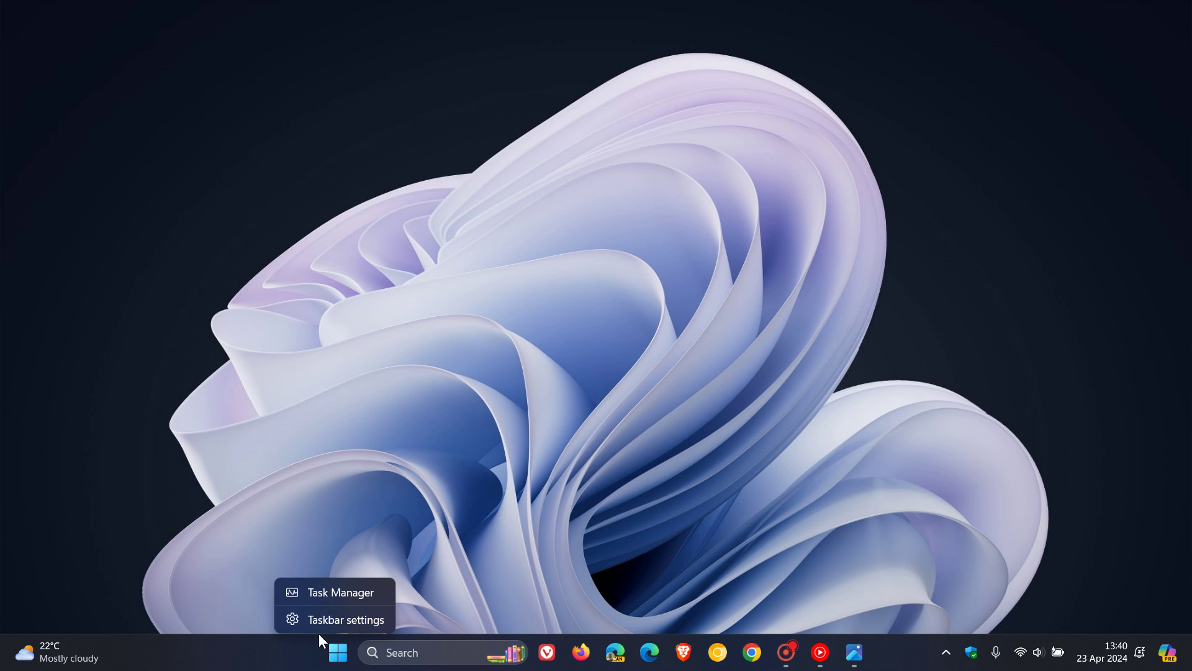
left_click(325, 597)
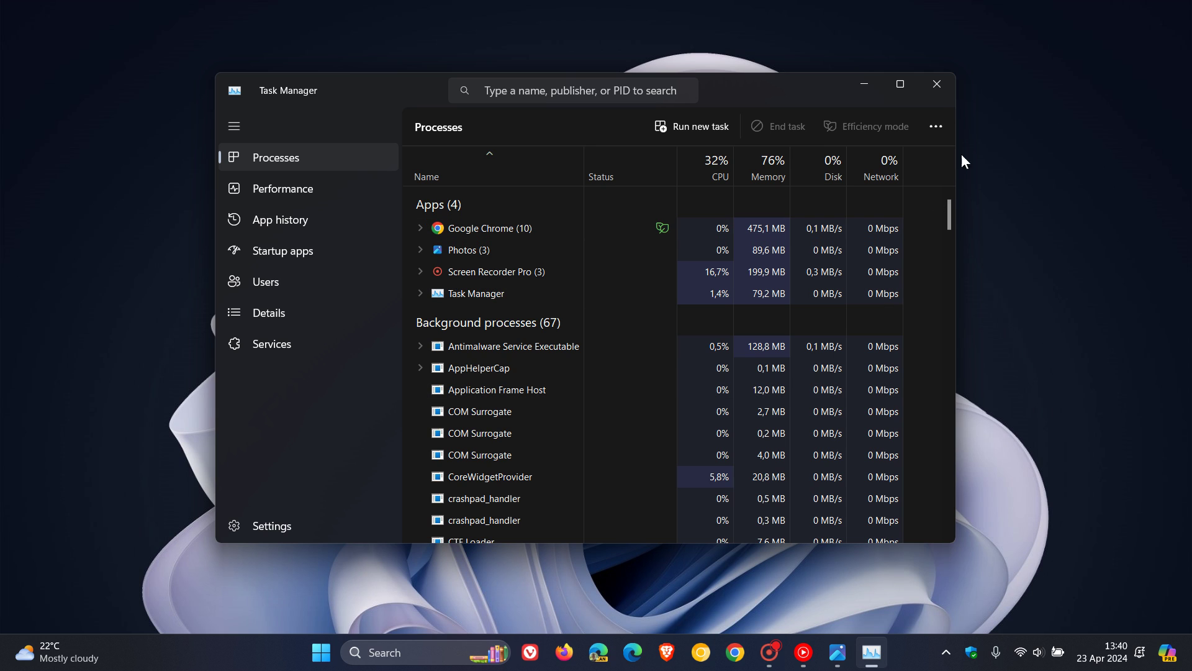
left_click(934, 90)
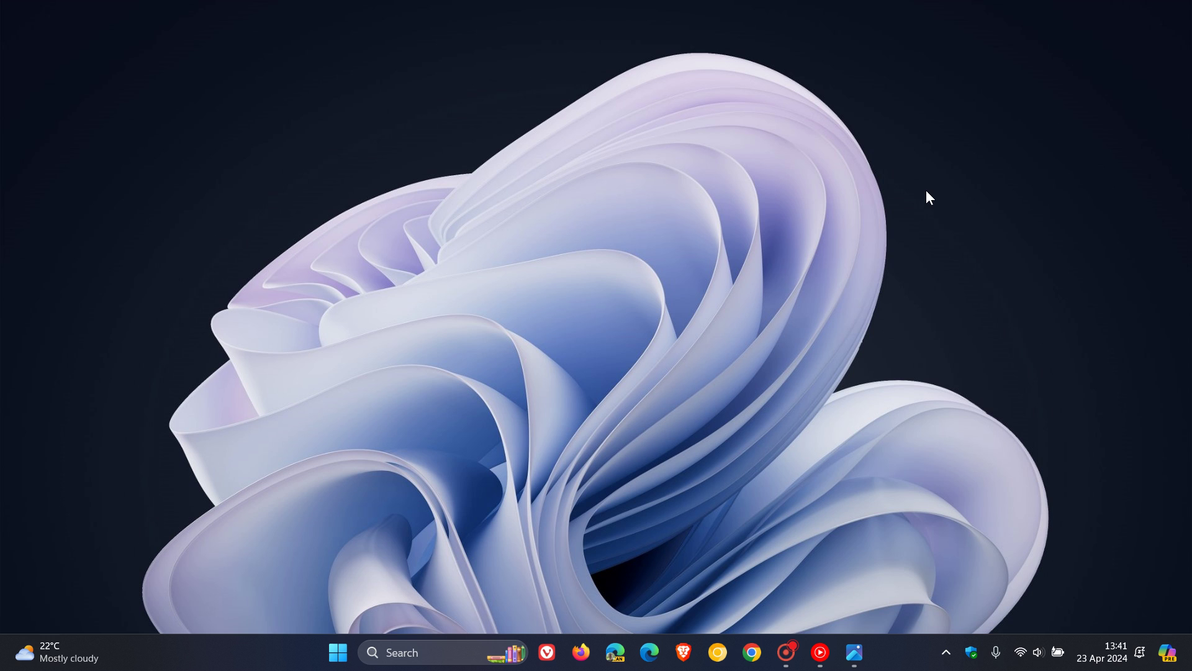
left_click(854, 652)
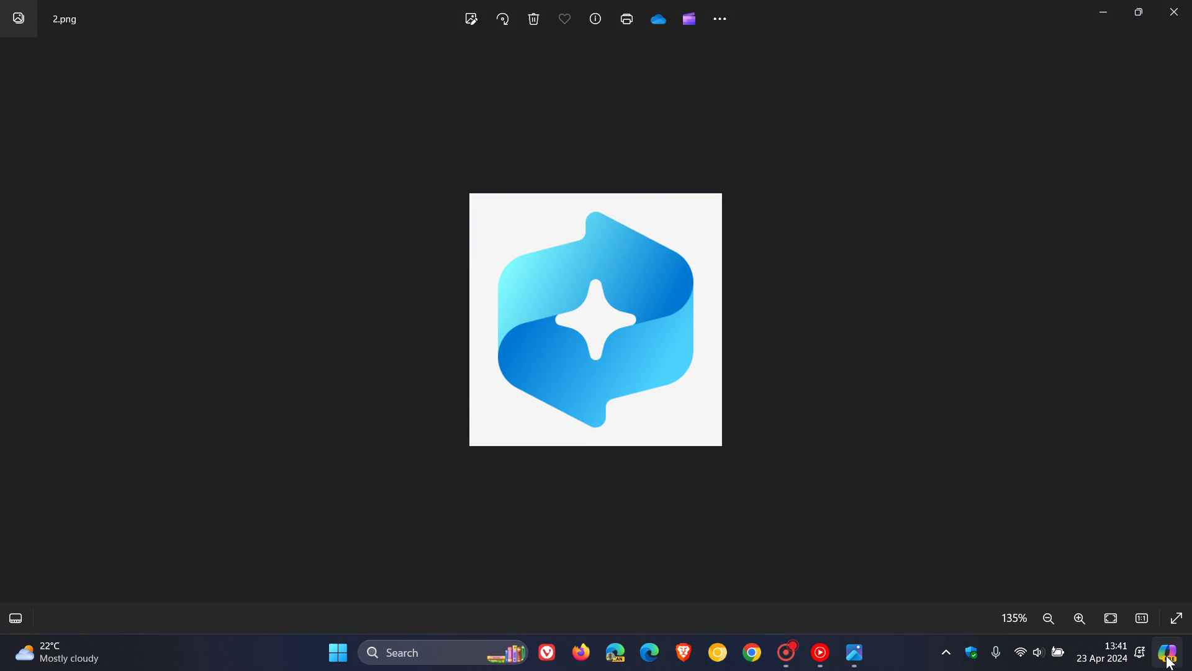
scroll(705, 447, "up", 3)
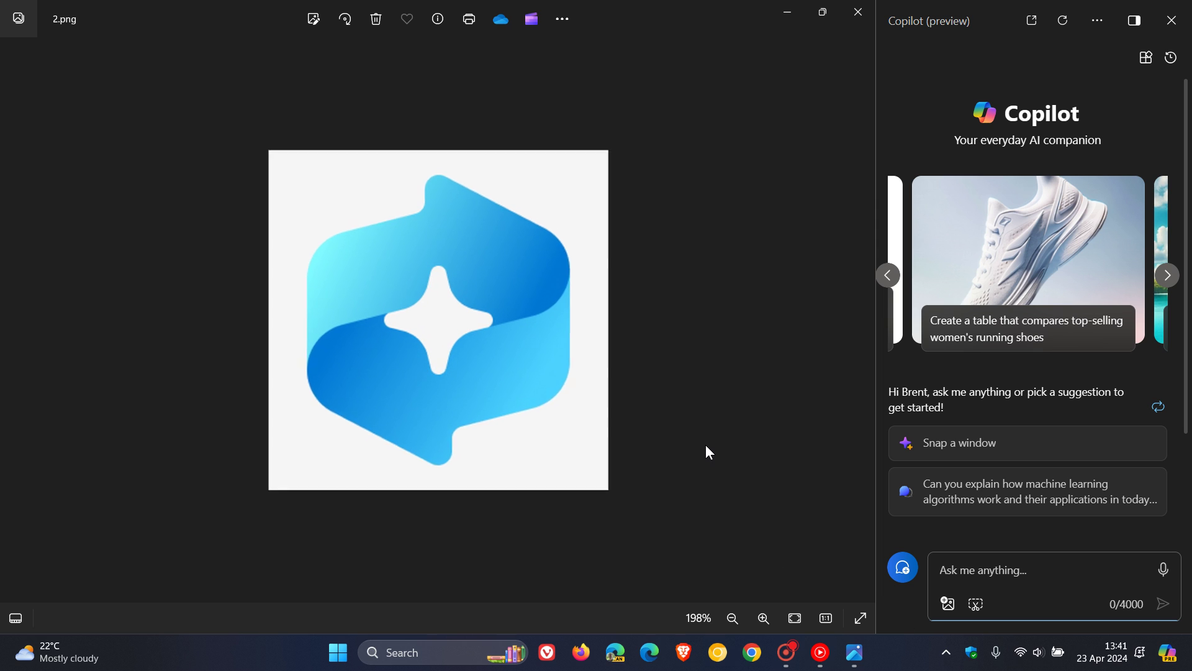
scroll(706, 447, "up", 2)
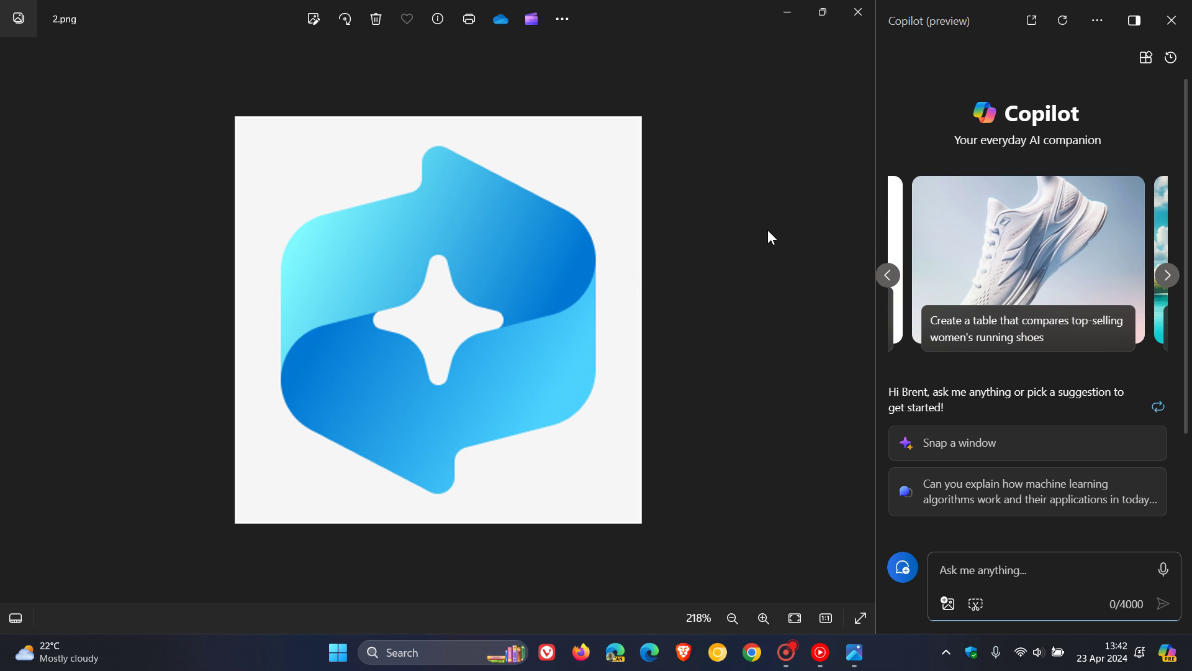
Close the Copilot pane and minimize the Photos window showing 2.png.
left_click(1172, 20)
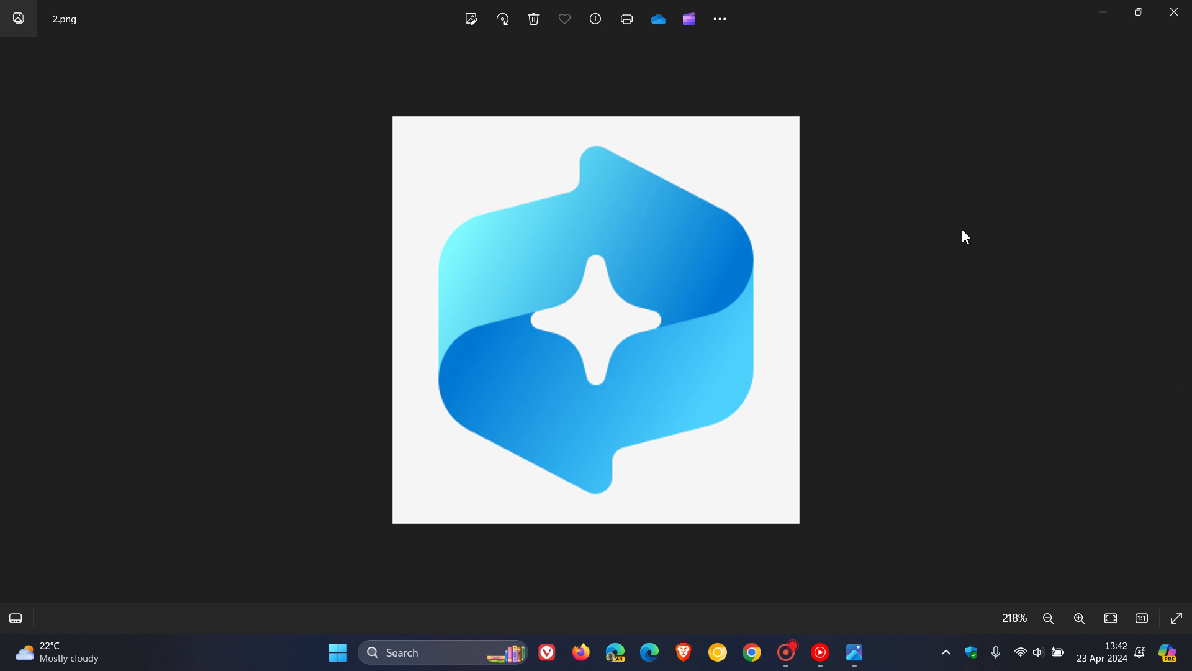
left_click(1103, 17)
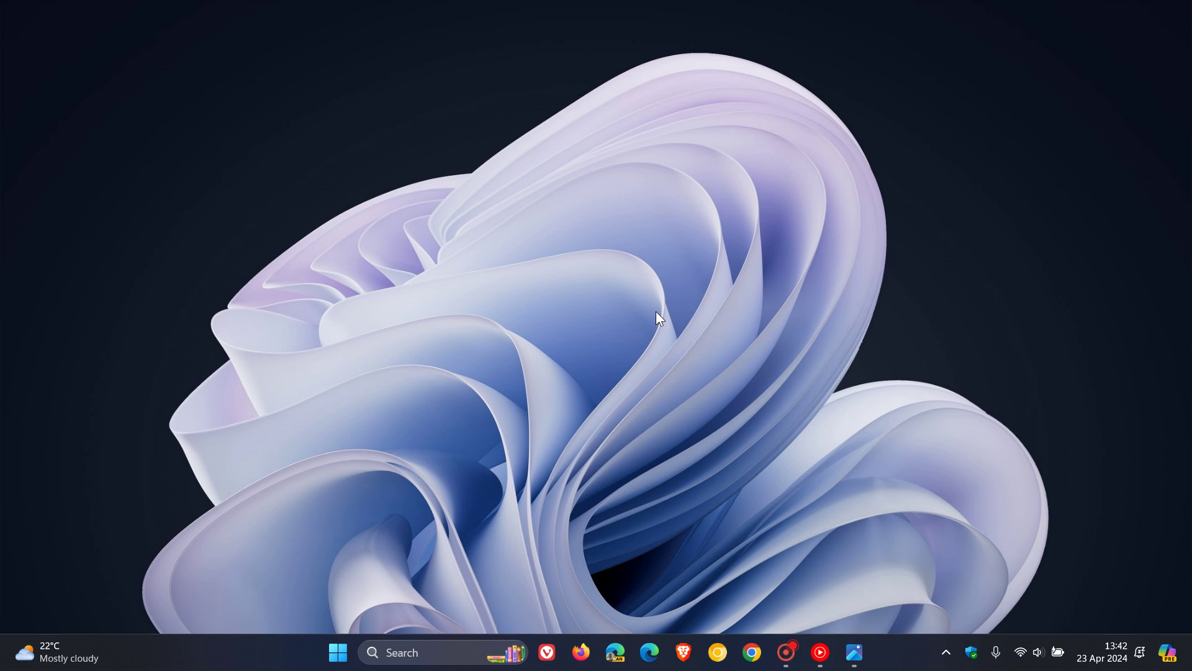